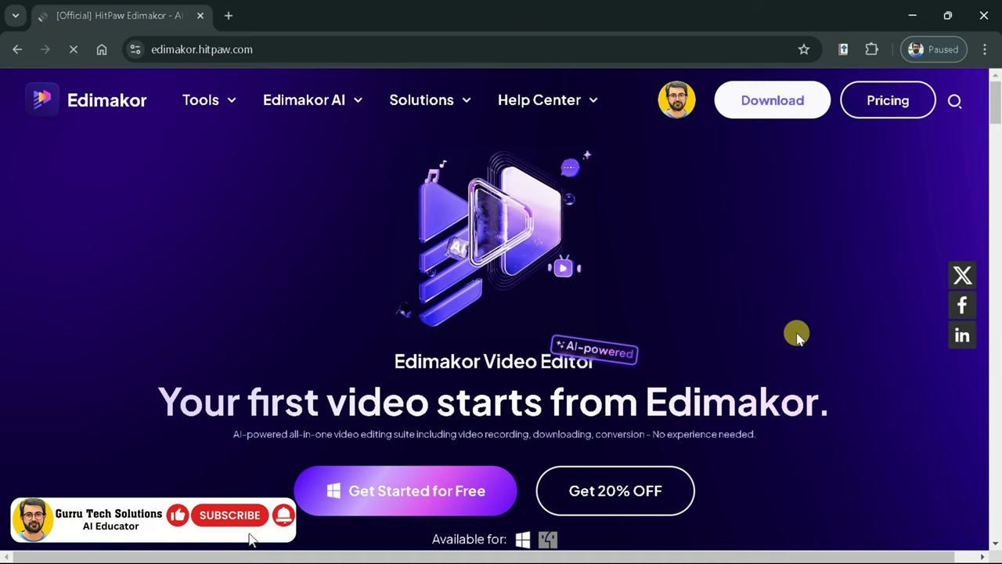
Scroll down the Edimakor homepage through its AI tools and stock asset sections
scroll(799, 336, down, 1)
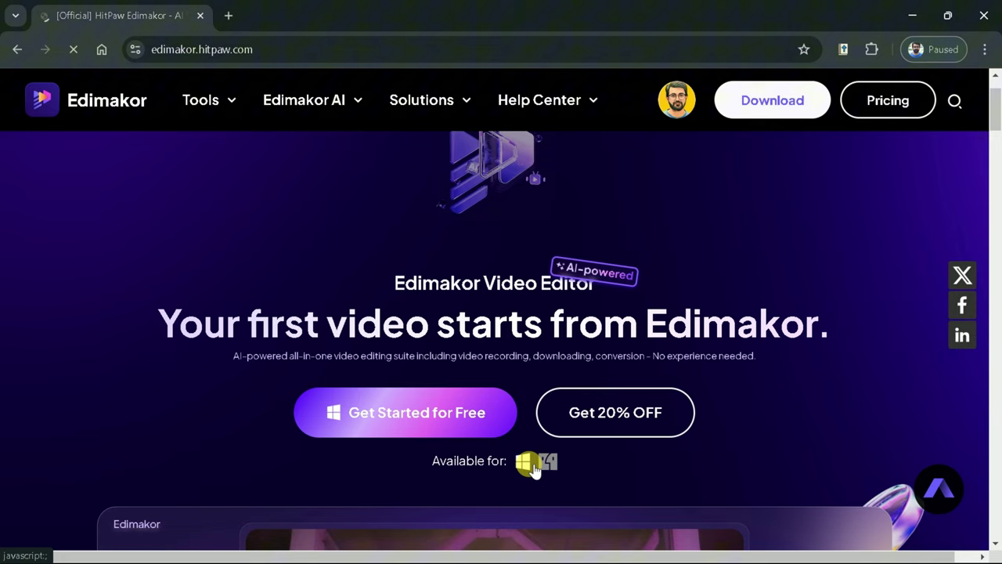
scroll(720, 403, down, 6)
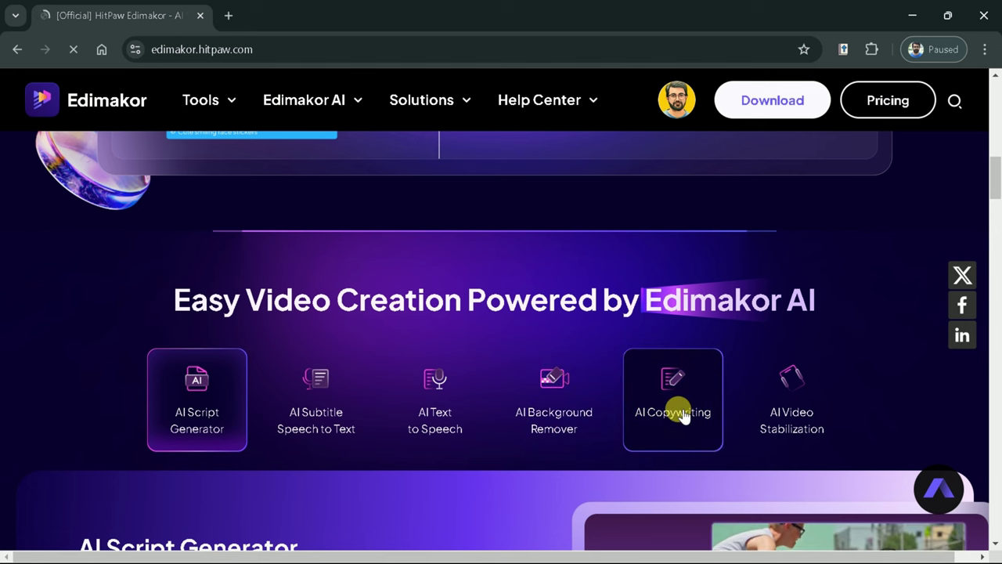
scroll(789, 371, down, 7)
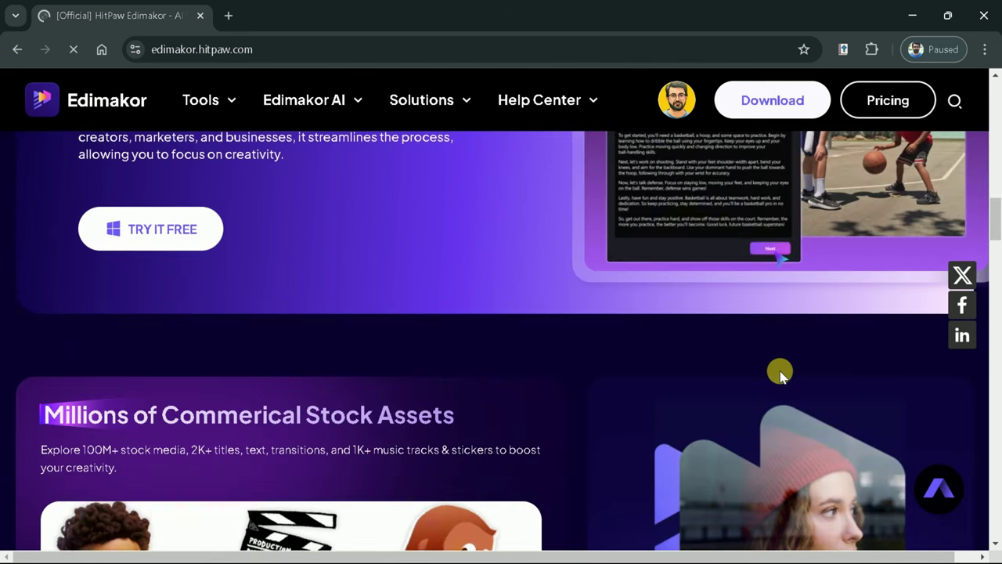
scroll(780, 375, down, 2)
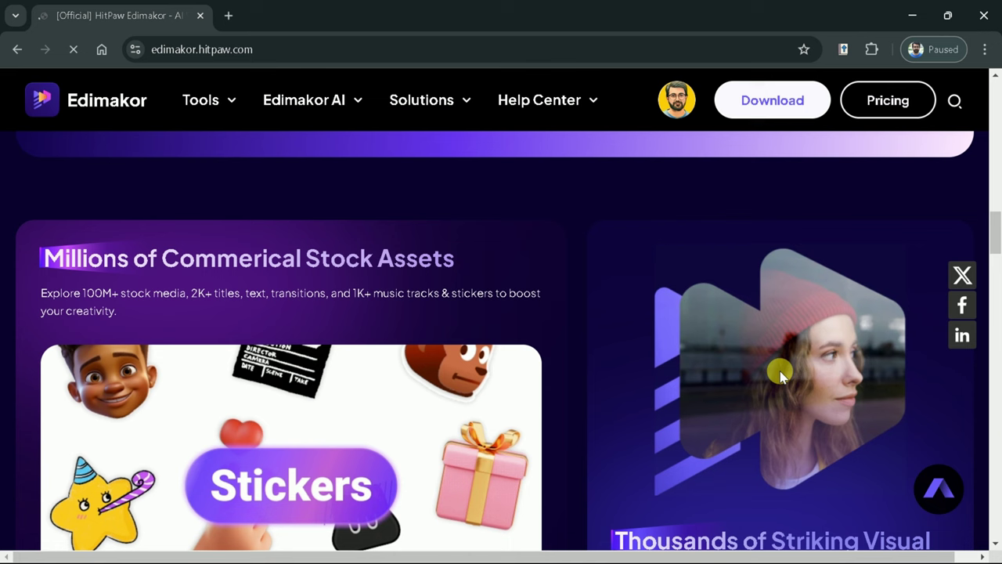
scroll(611, 363, down, 6)
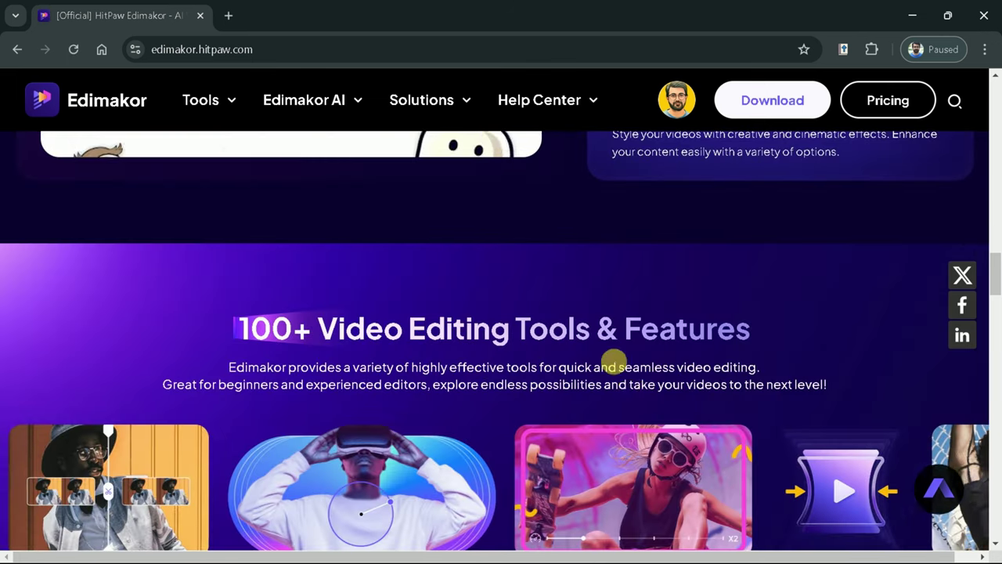
scroll(634, 377, down, 2)
scroll(634, 379, down, 1)
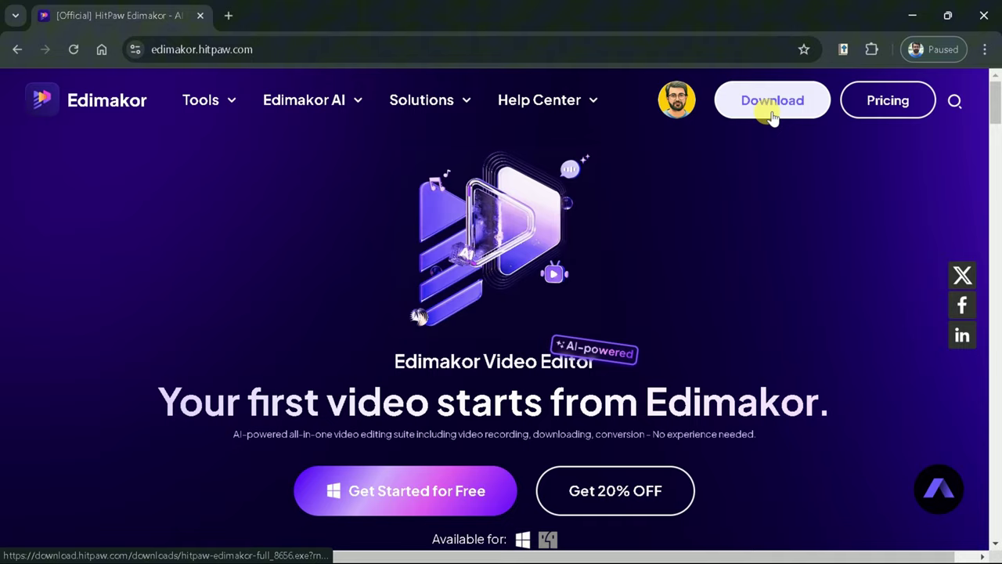
Download the HitPaw Edimakor installer and check it in Chrome's recent downloads
click(765, 113)
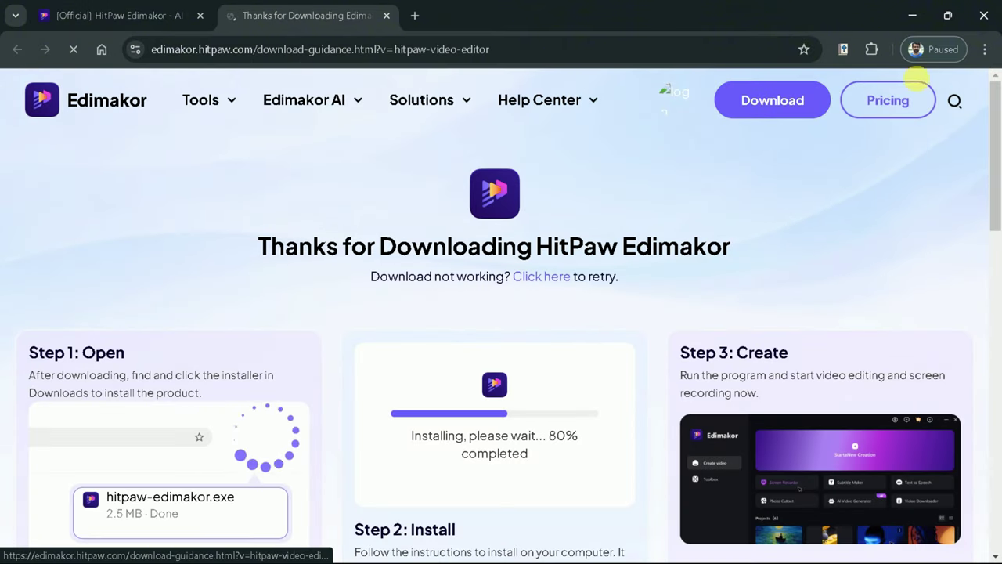
click(883, 51)
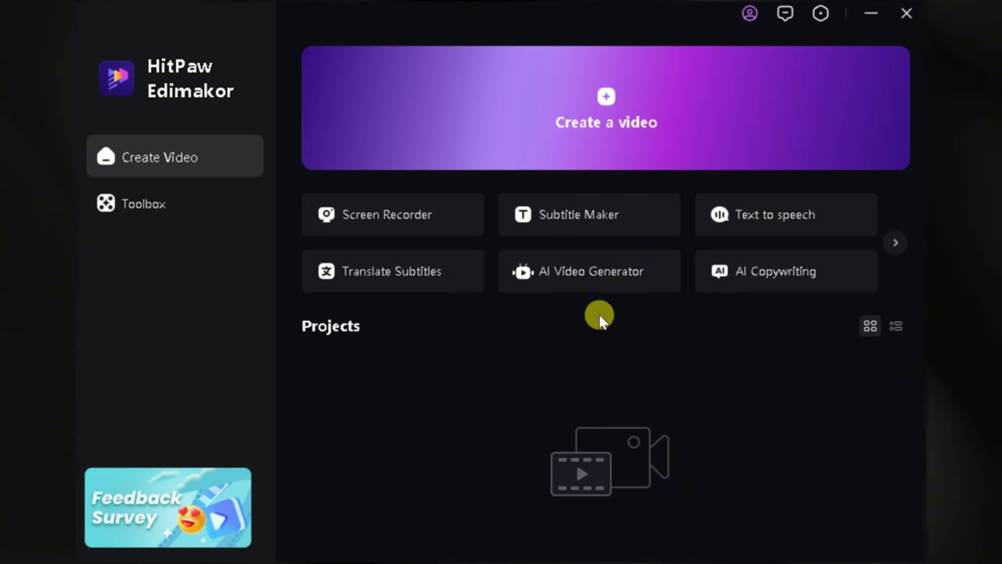
Paste the welcome paragraph about Edimakor's AI features into the Text to Speech script box
click(760, 223)
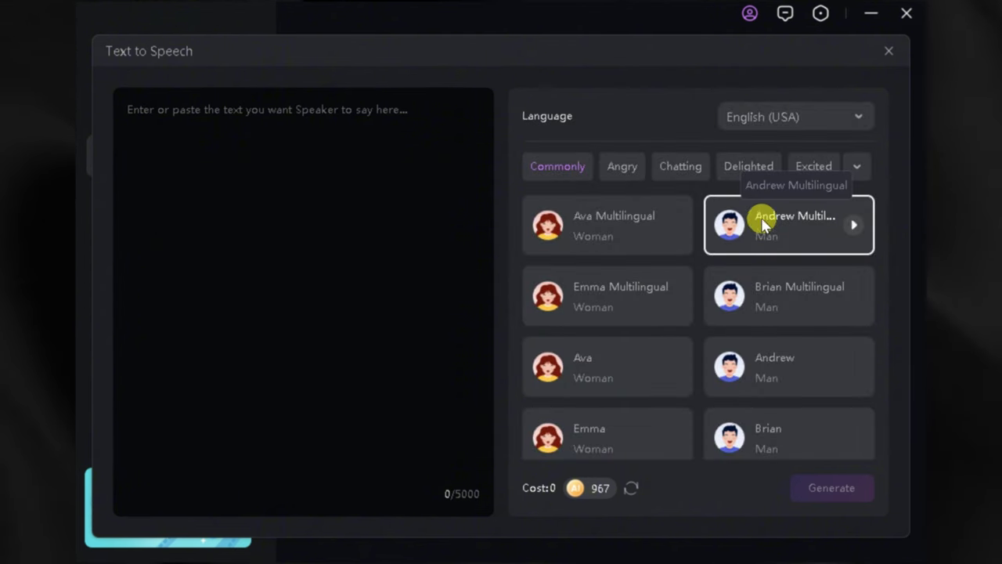
click(350, 315)
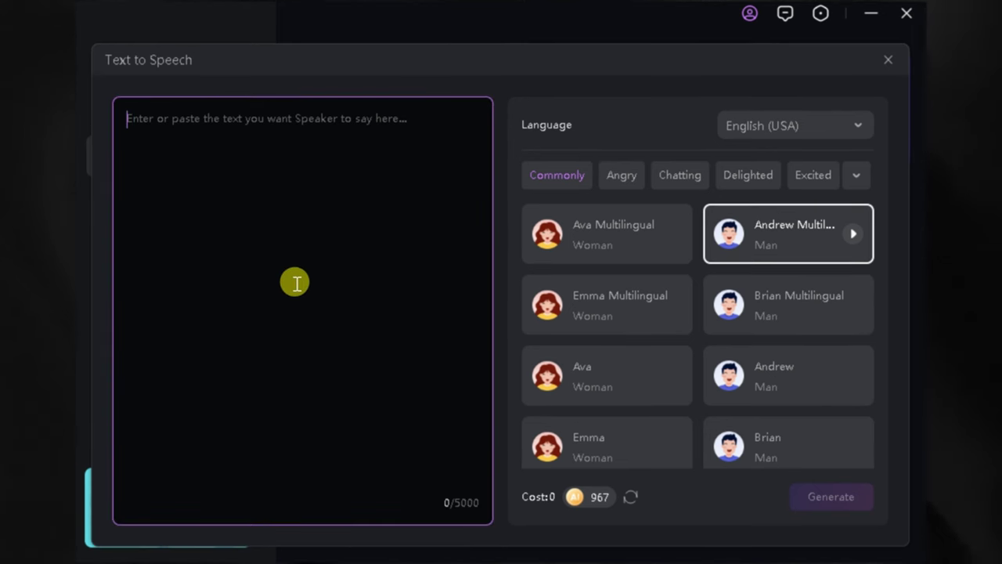
text(Welcome to the video! Today, we’re diving into the powerful AI features of HitPaw Edimaker, a tool that’s transforming the way we create content. Whether you’re looking to generate text-to-speech audio, create videos using AI, produce subtitles effortlessly, or craft compelling copy, HitPaw Edimaker has you covered. In this video, we’ll explore how each of these features works and how they can save you time while boosting your creative output. Let's get started!)
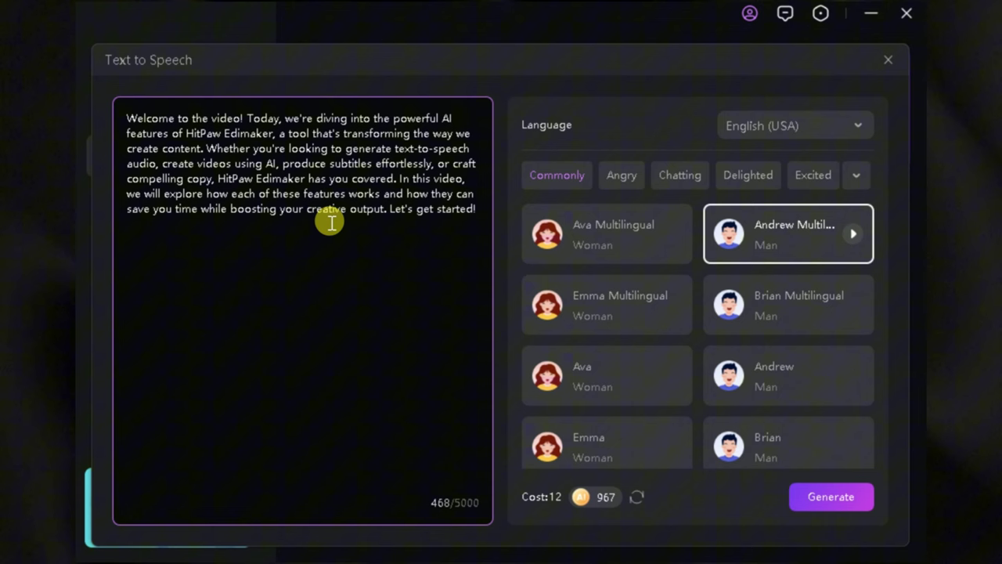
Check the voice language list and keep English (USA)
click(783, 127)
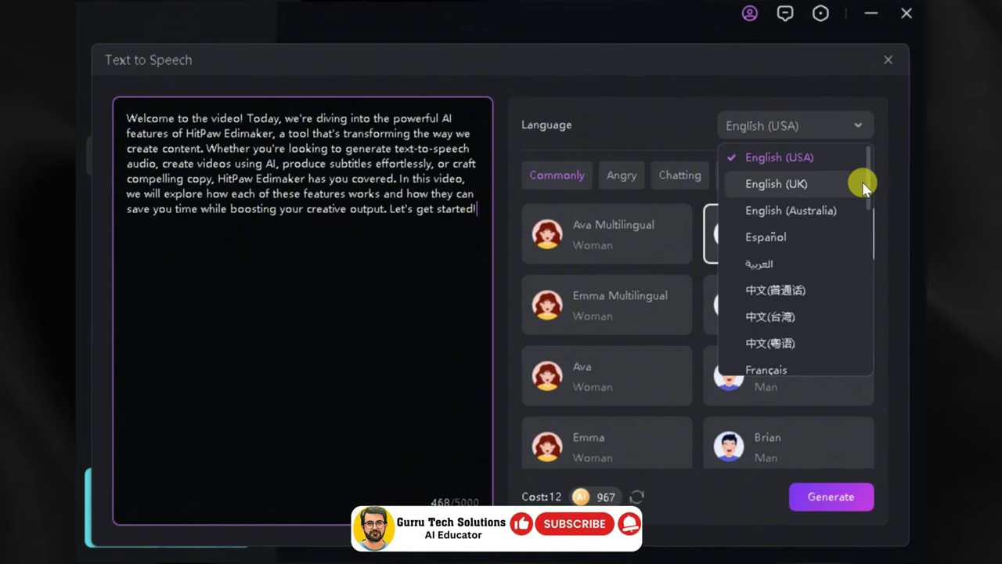
drag(868, 175, 849, 153)
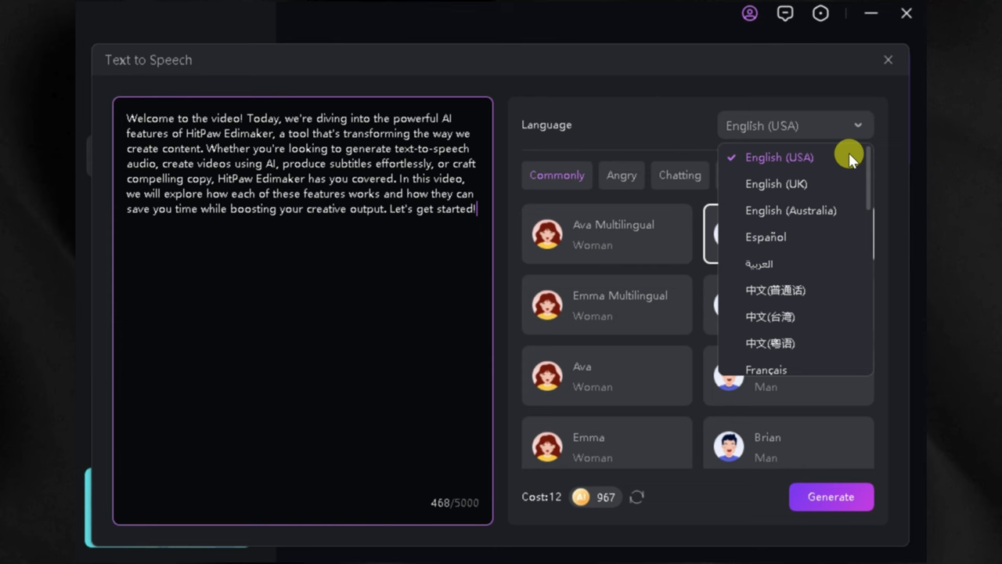
click(681, 115)
Browse the Angry, Chatting and Delighted voice sets, then pick Andrew Multilingual from Commonly
click(623, 182)
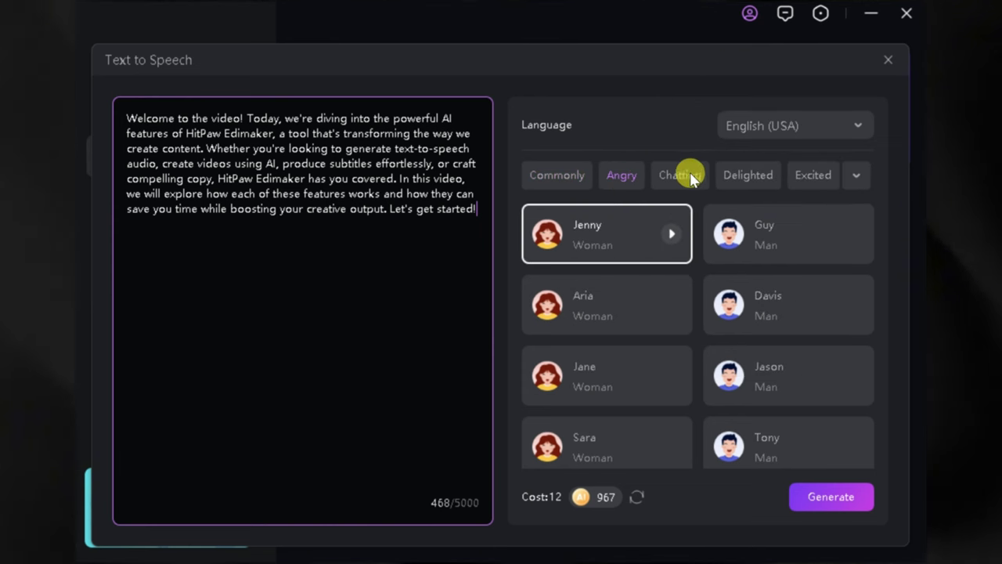
click(692, 176)
click(748, 177)
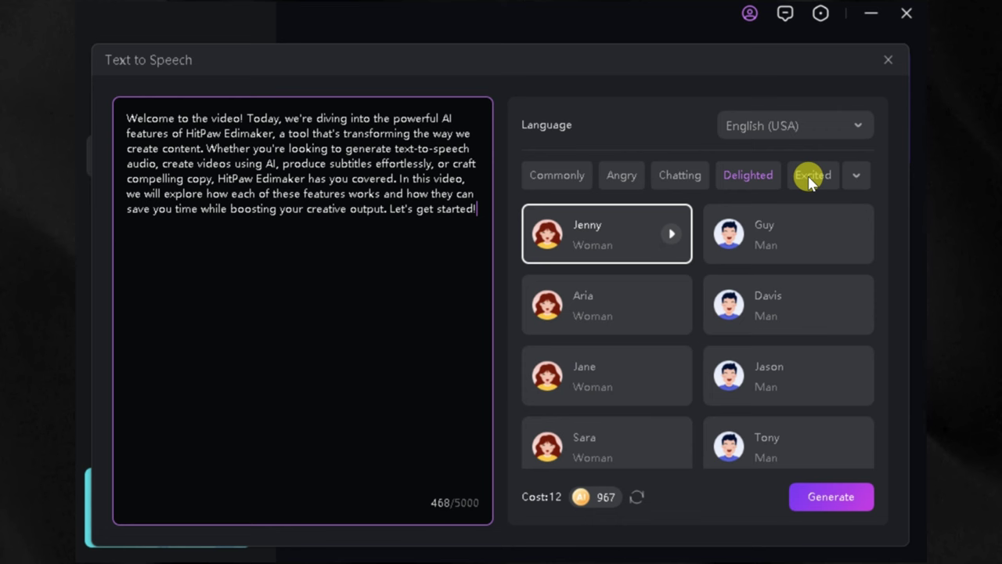
click(856, 177)
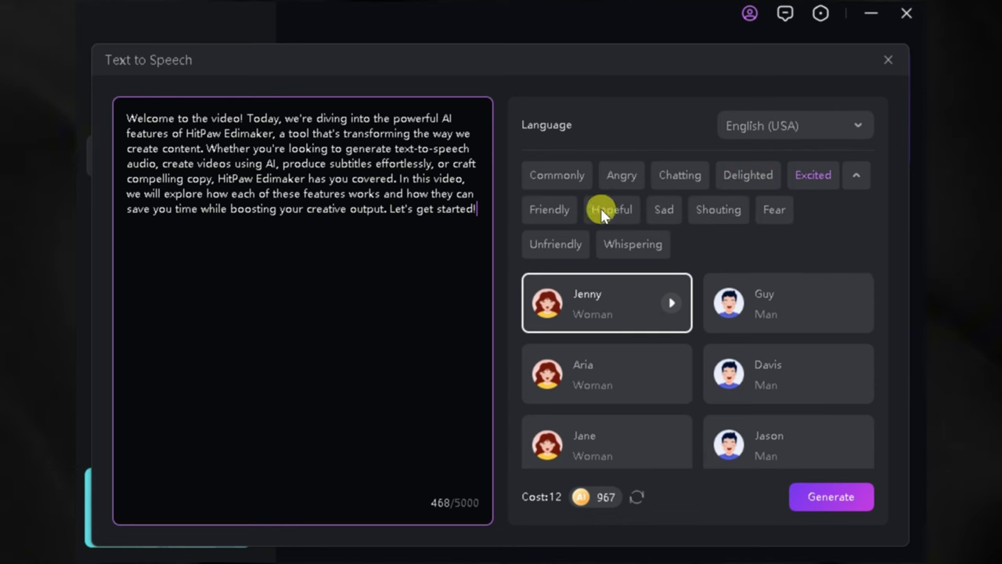
click(549, 182)
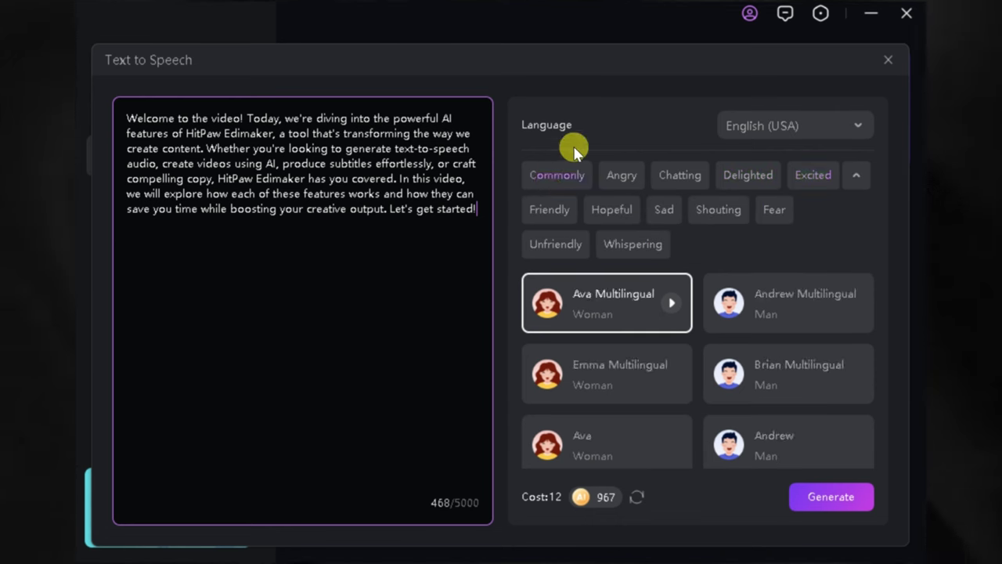
click(861, 174)
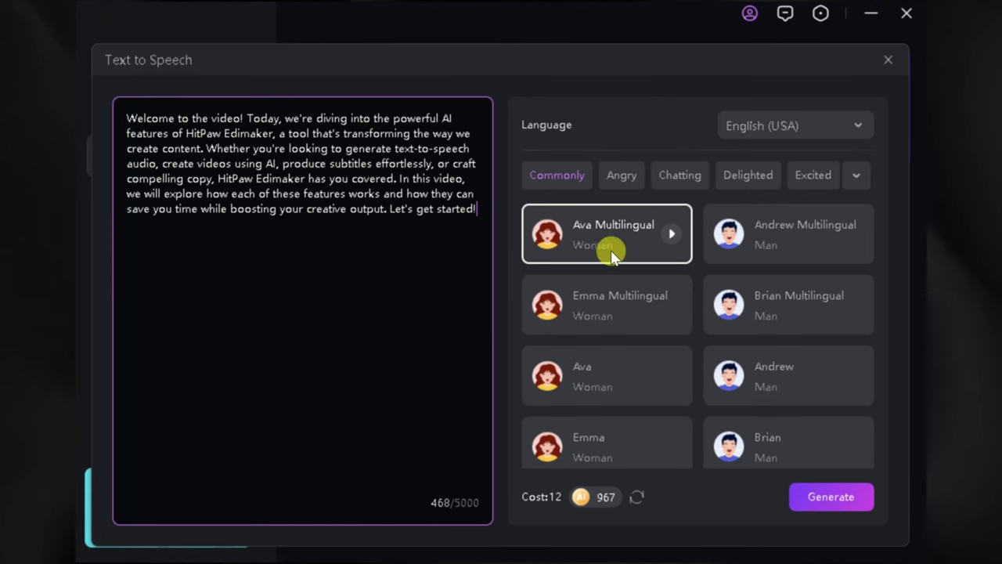
scroll(596, 313, down, 5)
scroll(705, 274, up, 5)
click(815, 257)
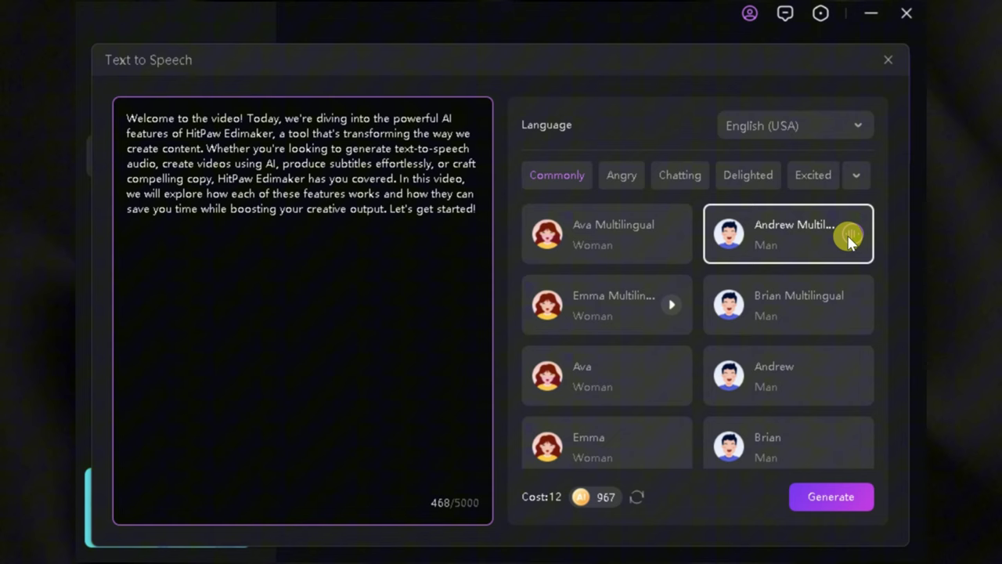
Generate the Speech_2024_08_12(1) voiceover and open the folder containing the audio
click(816, 501)
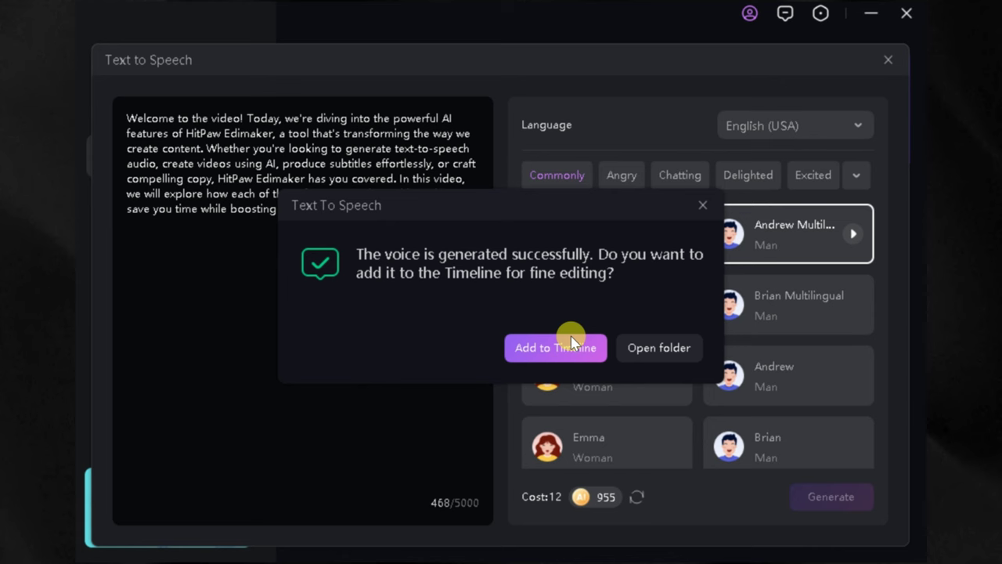
click(636, 350)
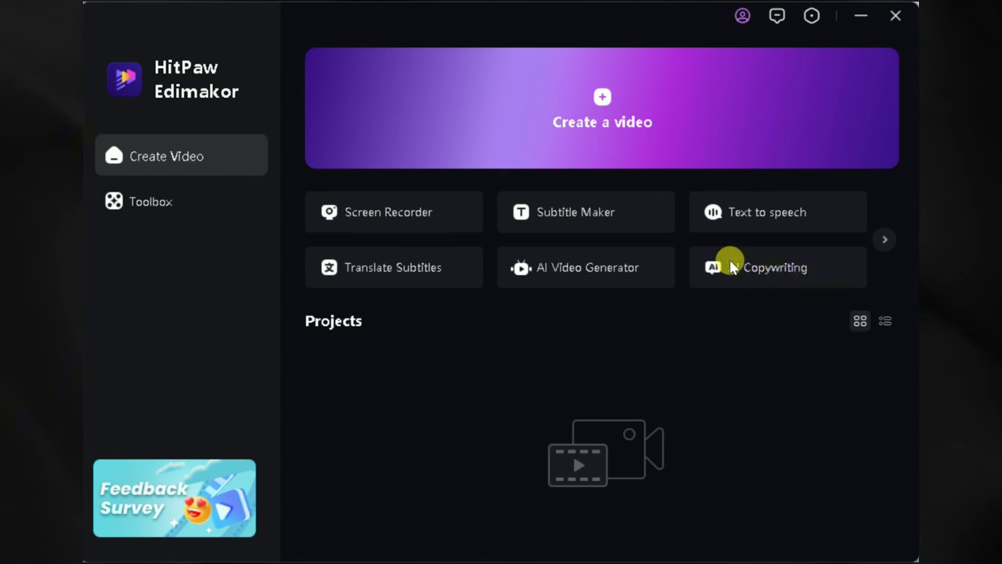
Paste the 466-character welcome script into the AI Video Generator and split it into scenes
click(574, 269)
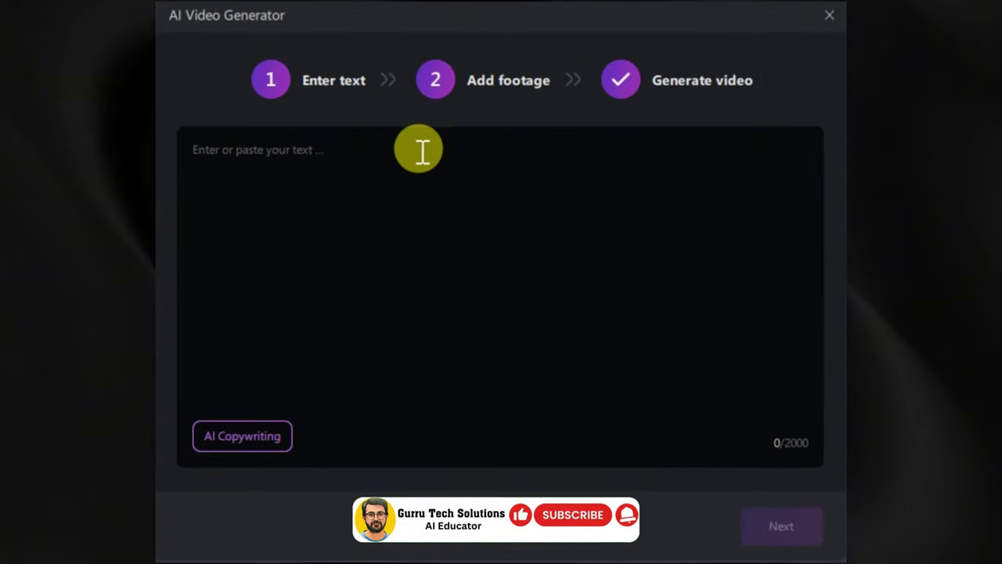
click(293, 176)
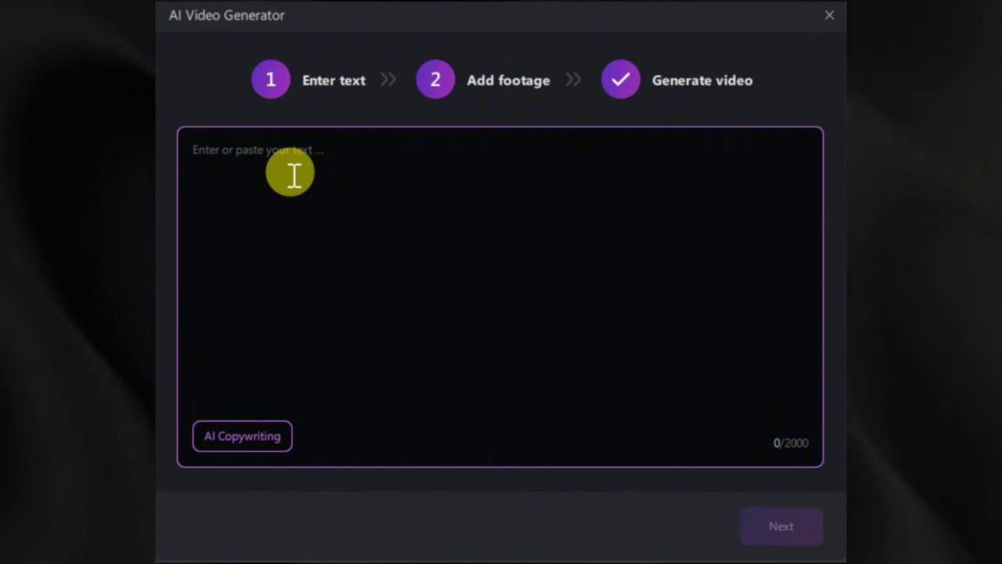
text(Welcome to the video! Today, we’re diving into the powerful AI features of HitPaw Edimaker, a tool that’s transforming the way we create content. Whether you’re looking to generate text-to-speech audio, create videos using AI, produce subtitles effortlessly, or craft compelling copy, HitPaw Edimaker has you covered. In this video, we’ll explore how each of these features works and how they can save you time while boosting your creative output. Let’s get started!)
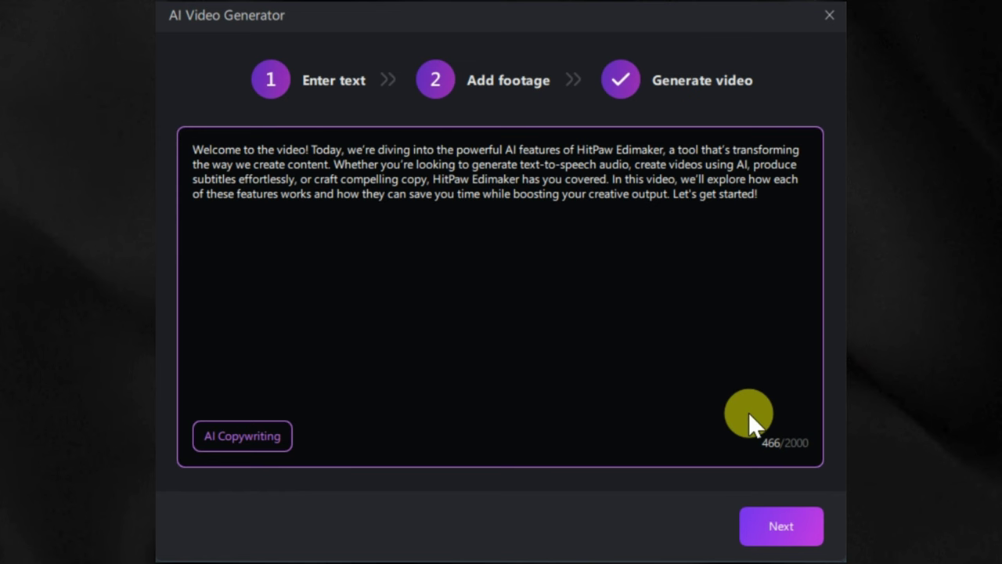
click(803, 527)
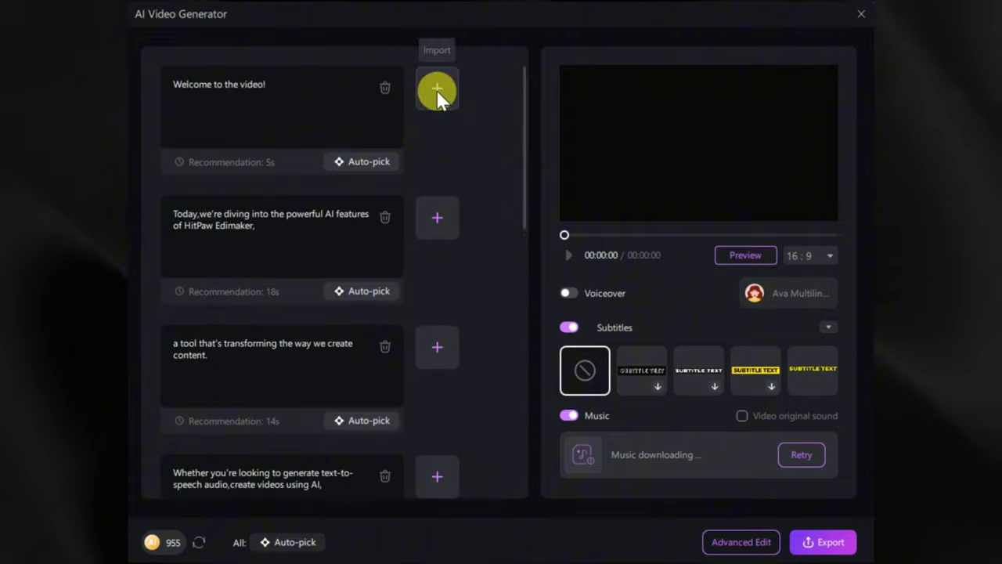
click(438, 95)
scroll(594, 295, down, 3)
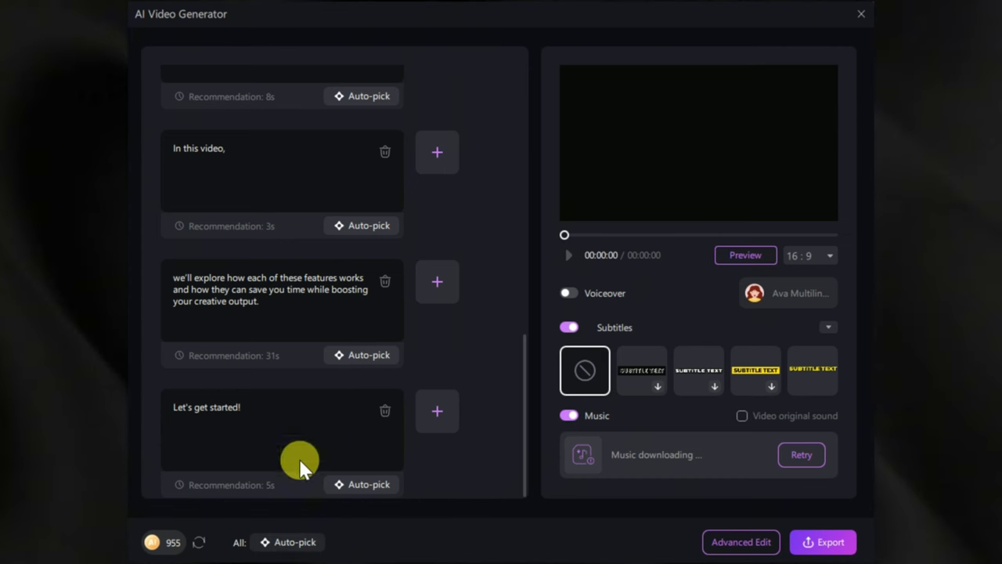
Auto-pick footage for all script lines and enable voiceover with the Ava Multilingual voice
click(296, 542)
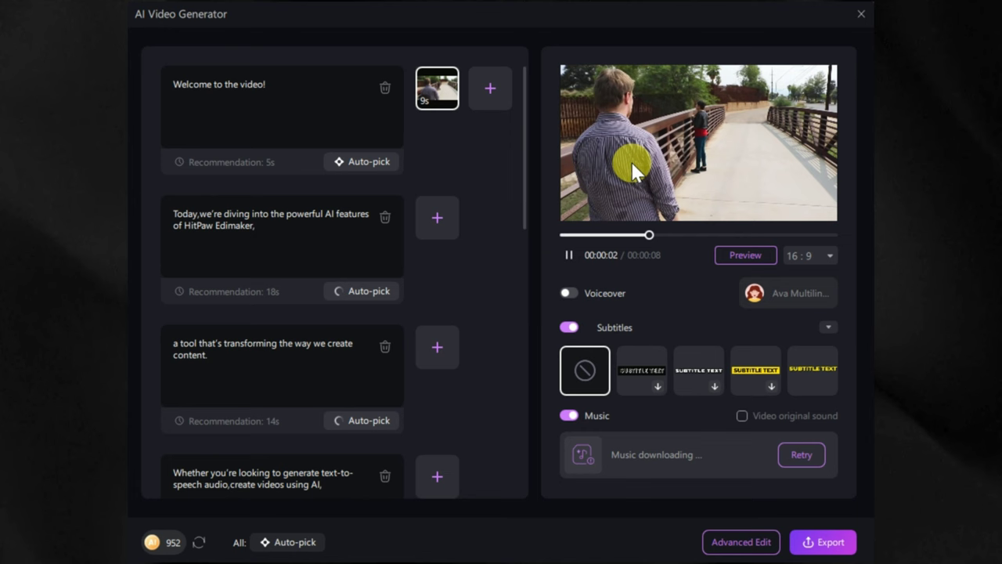
click(806, 258)
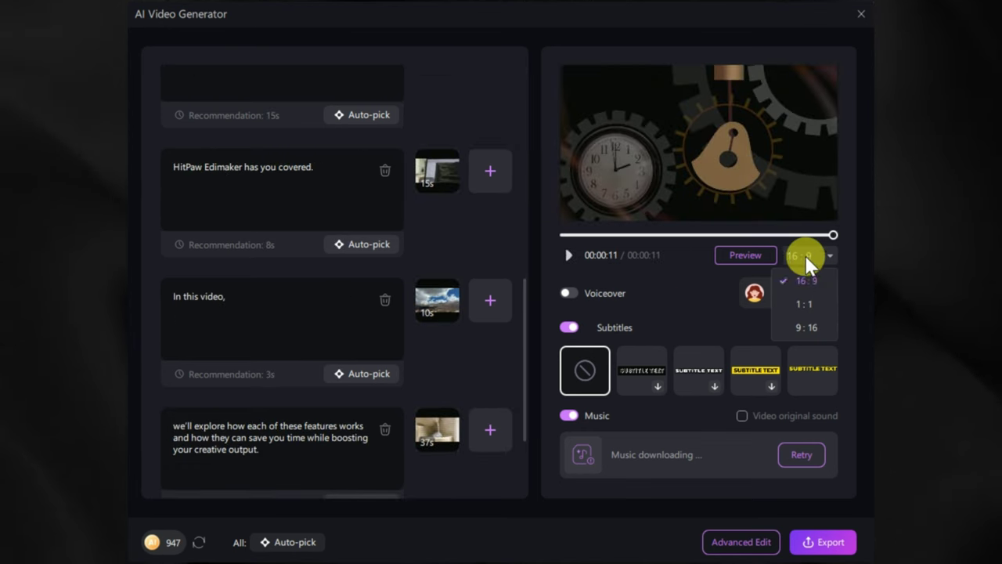
click(791, 296)
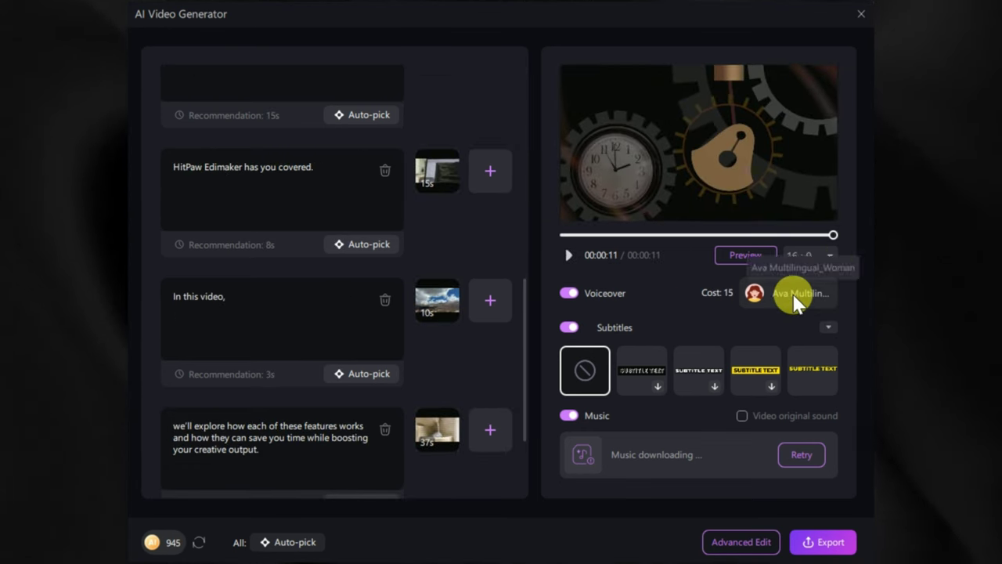
click(772, 296)
scroll(500, 250, down, 2)
scroll(499, 250, down, 3)
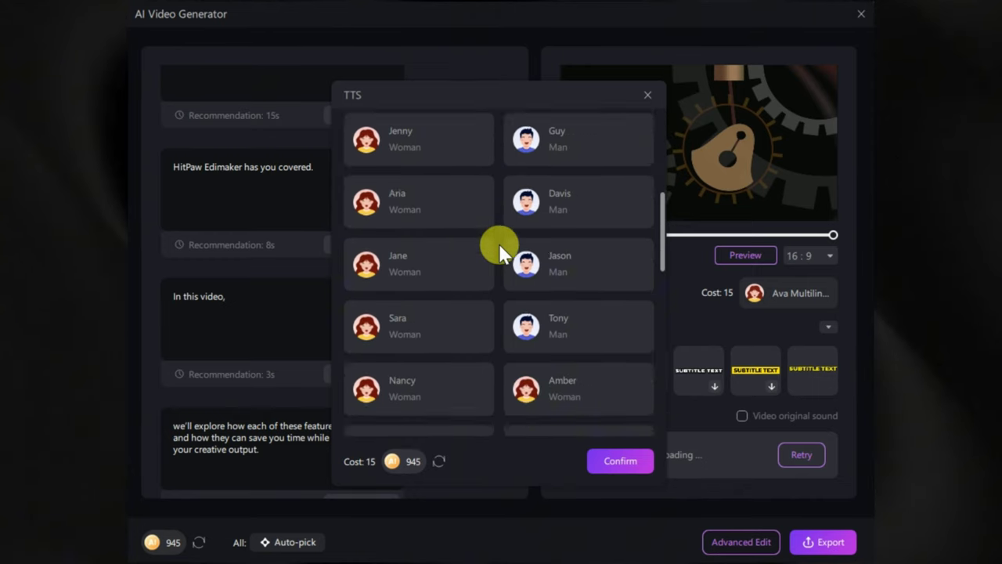
click(620, 461)
Set the subtitle style and use the clips' original sound instead of background music
click(694, 375)
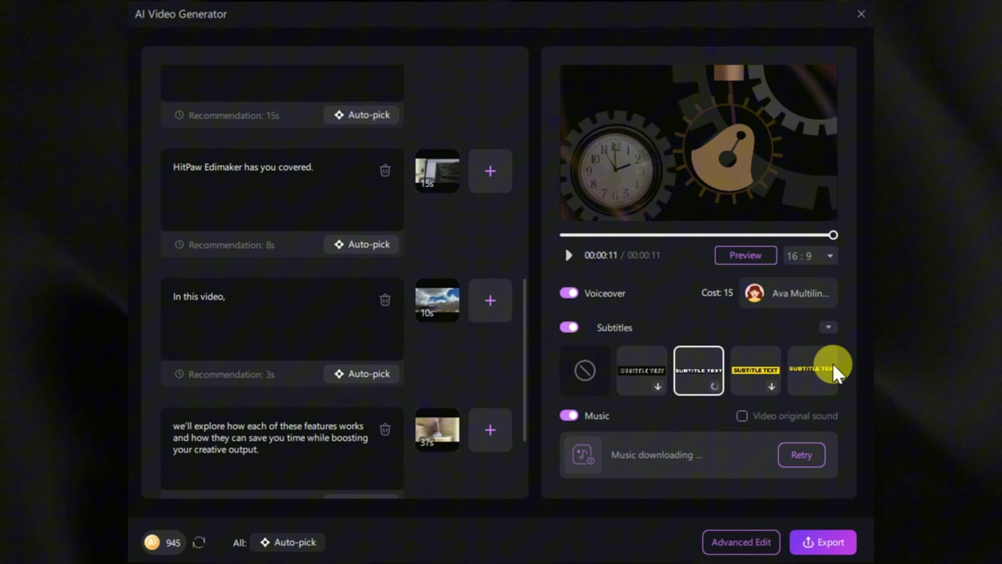
click(828, 327)
scroll(768, 395, down, 5)
scroll(768, 392, up, 3)
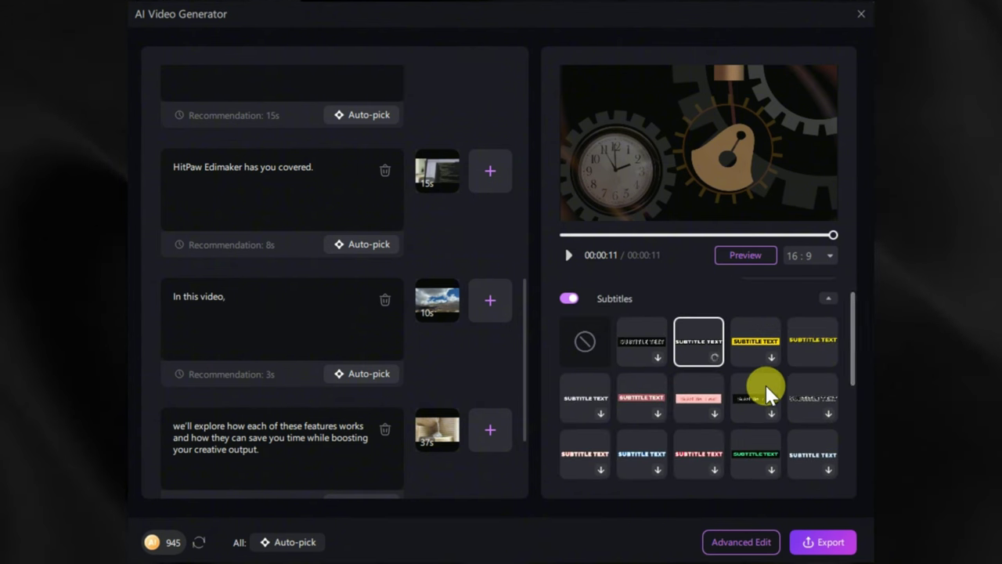
scroll(801, 352, down, 5)
click(565, 418)
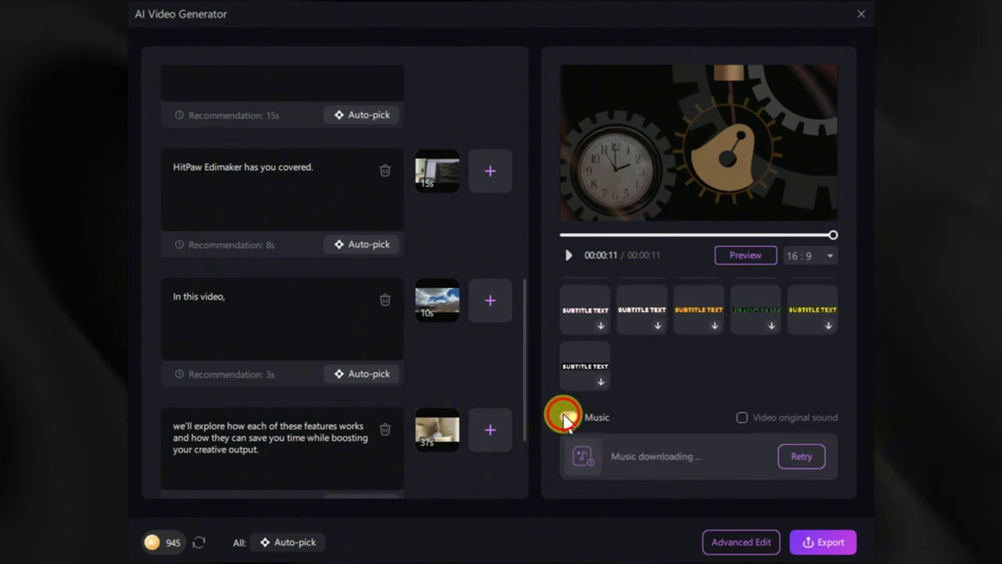
click(742, 417)
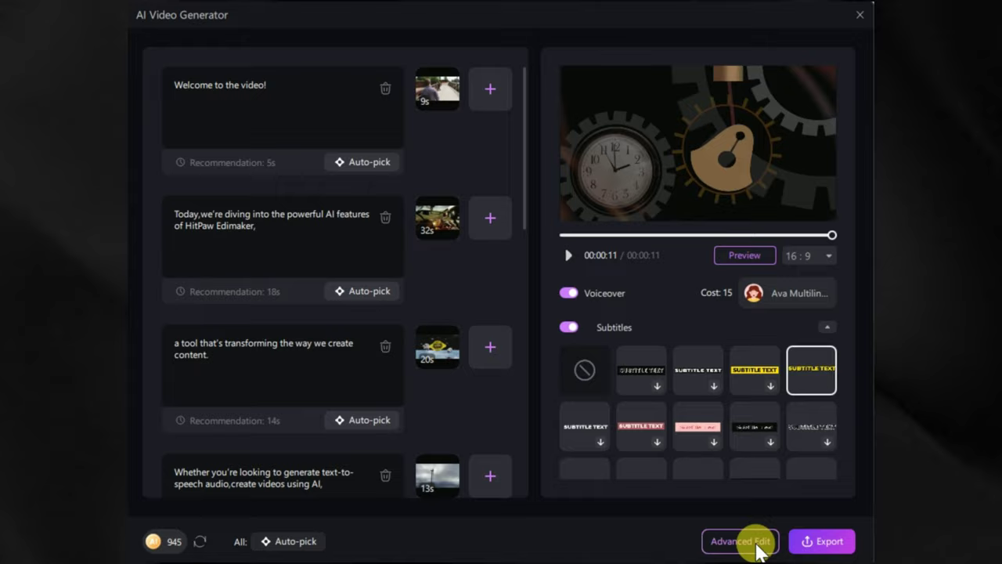
Move the AI draft into the Advanced Edit timeline, play it back, and bring up Export
click(743, 543)
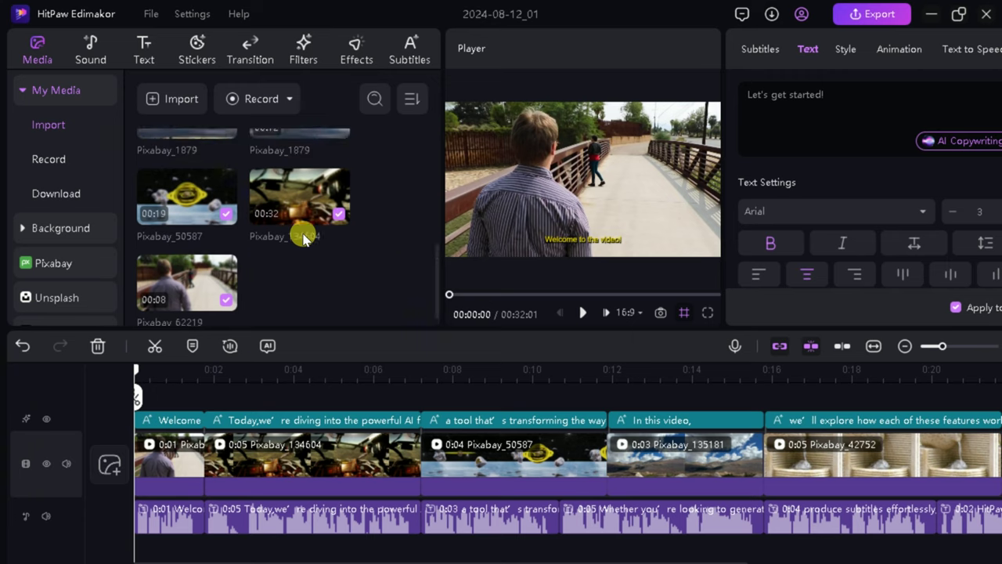
scroll(305, 241, down, 1)
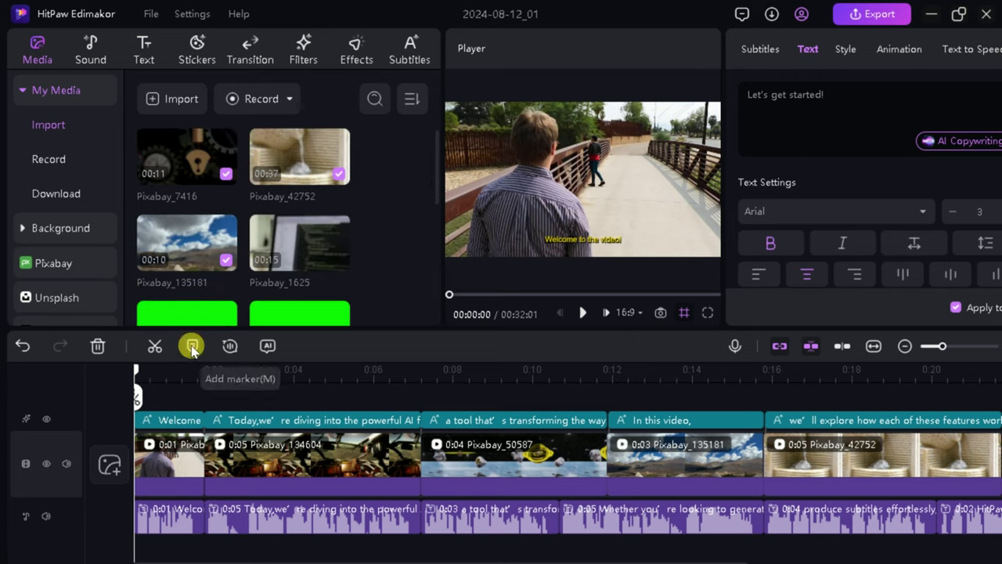
click(581, 313)
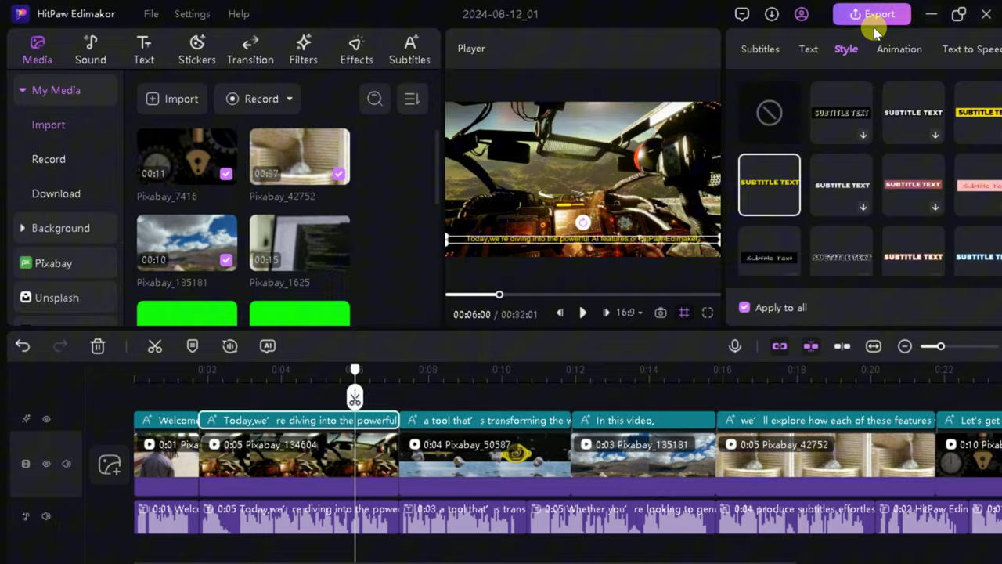
click(855, 29)
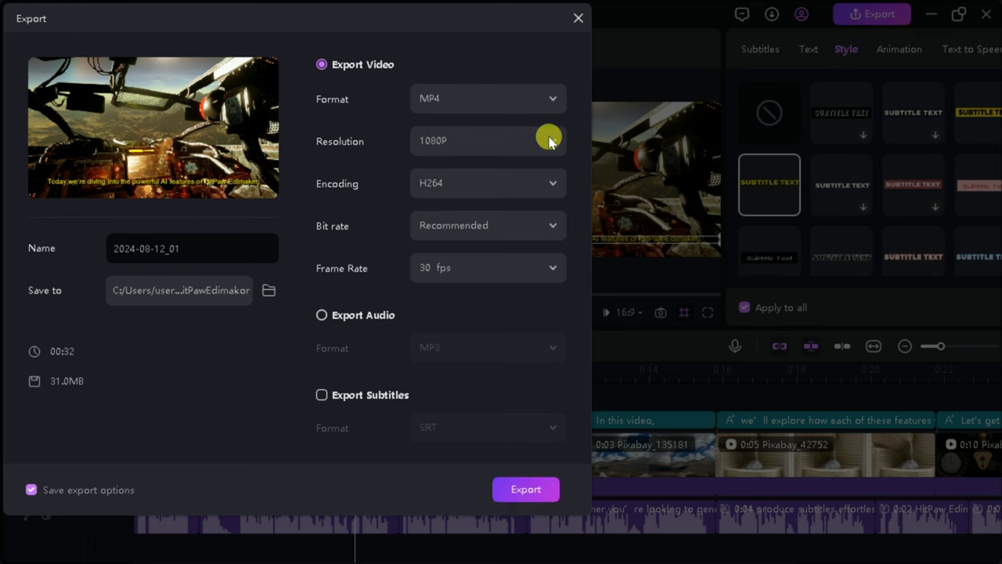
Confirm MP4 format and 1080P resolution in the Export dialog
click(452, 100)
click(416, 130)
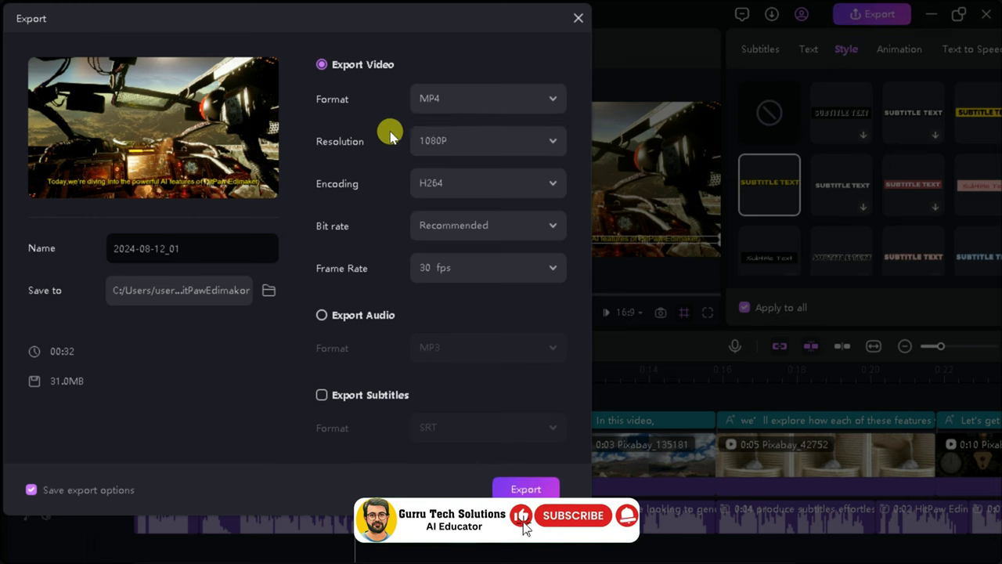
click(453, 146)
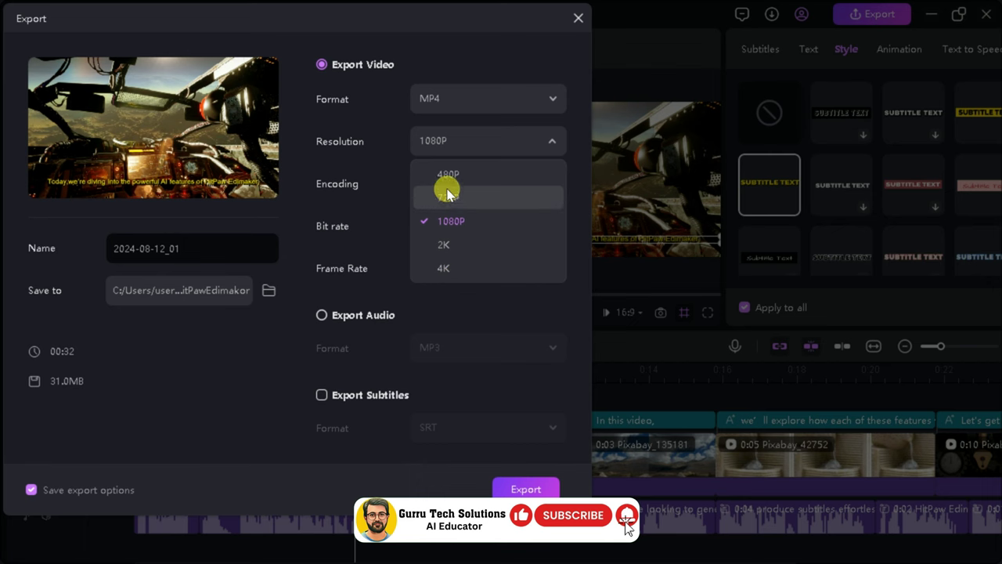
click(389, 163)
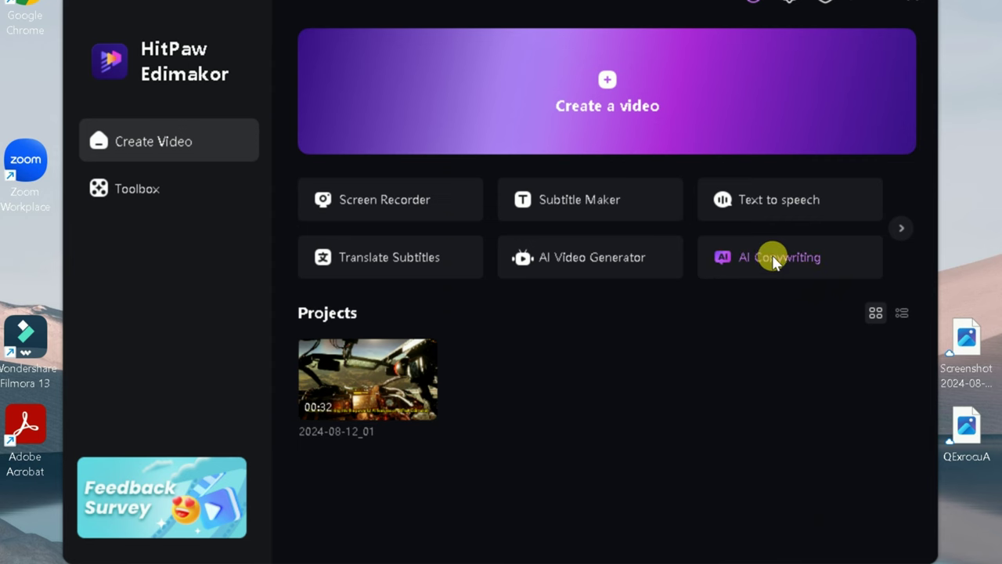
In AI Copywriting, browse Relations, Cooking Tutorials, Life Stories and Travel Guides, ending on Commercials
click(764, 255)
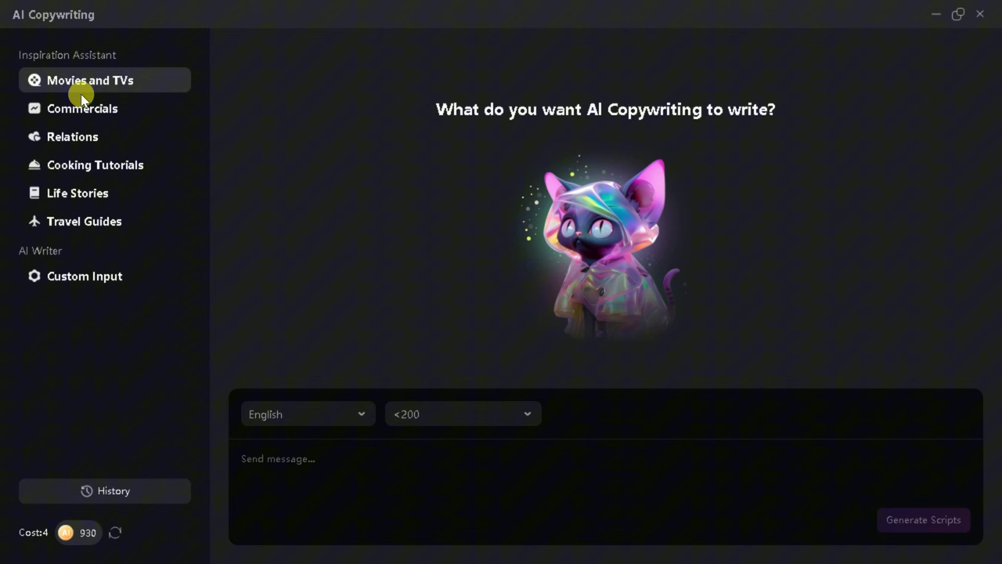
click(109, 111)
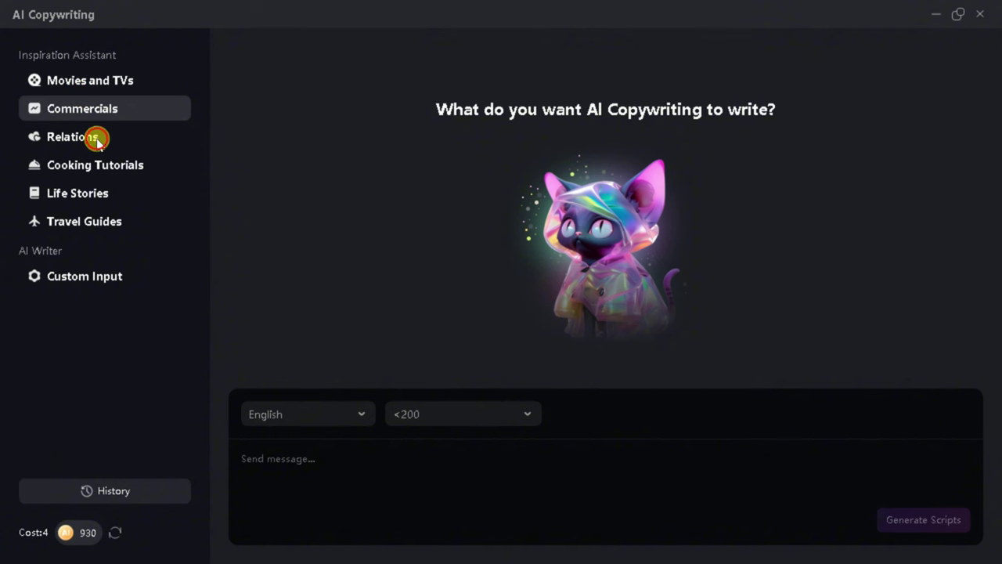
click(98, 140)
click(105, 171)
click(94, 199)
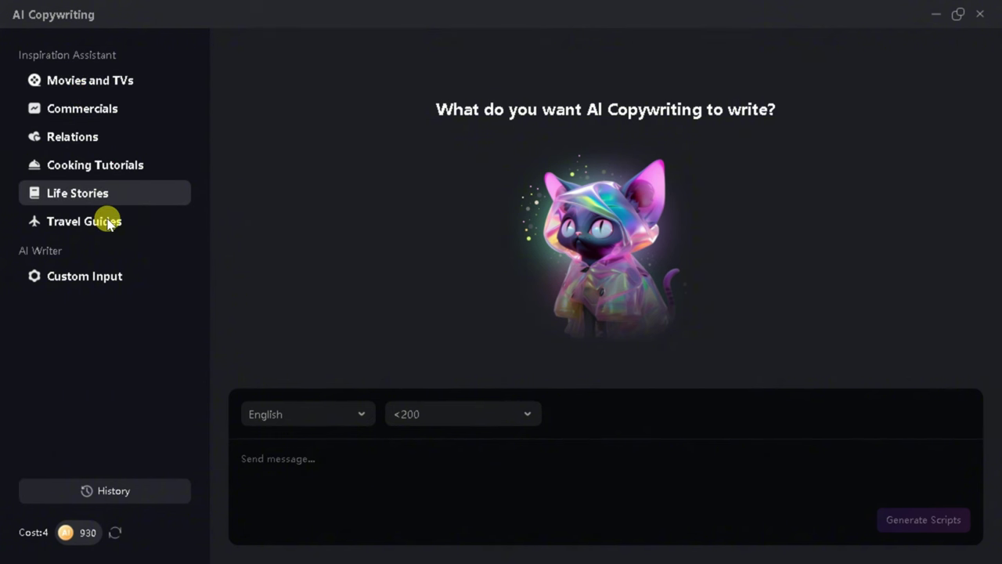
click(108, 223)
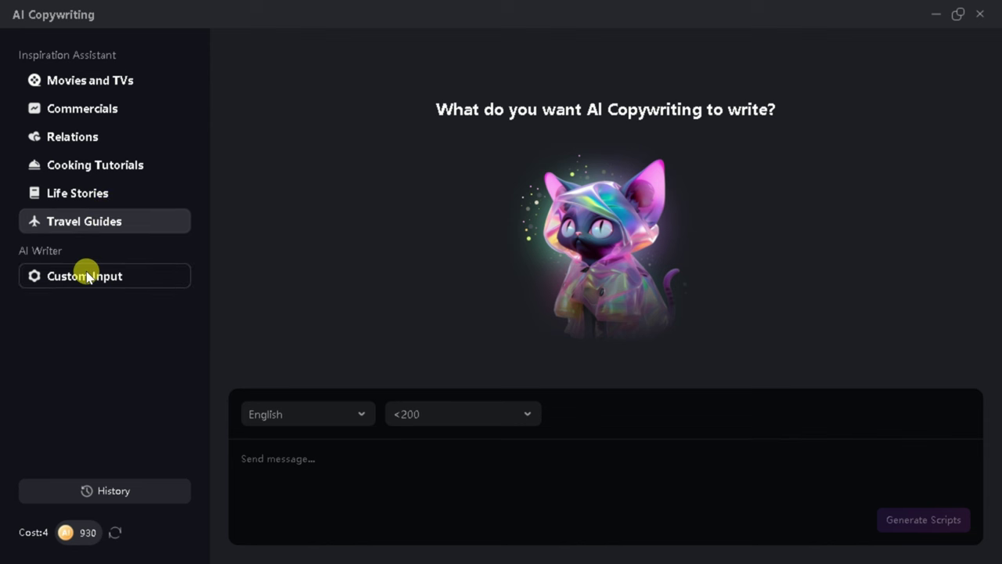
click(86, 119)
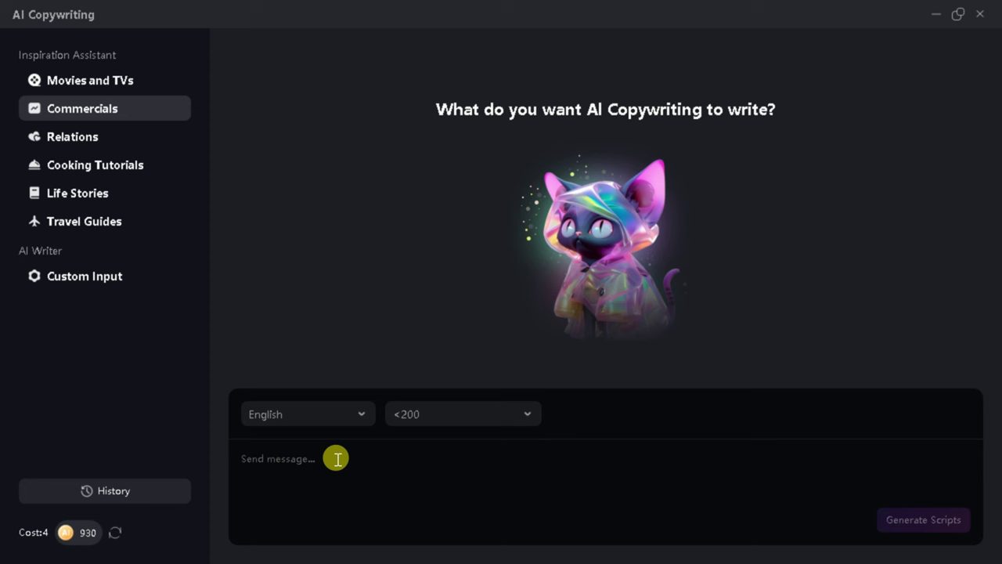
Paste the video's welcome paragraph as the prompt and generate a 200-400 word commercial script
click(310, 473)
text(Welcome to the video! Today, we’re diving into the powerful AI features of HitPaw Edimaker, a tool that’s transforming the way we create content. Whether you’re looking to generate text-to-speech audio, create videos using AI, produce subtitles effortlessly, or craft compelling copy.)
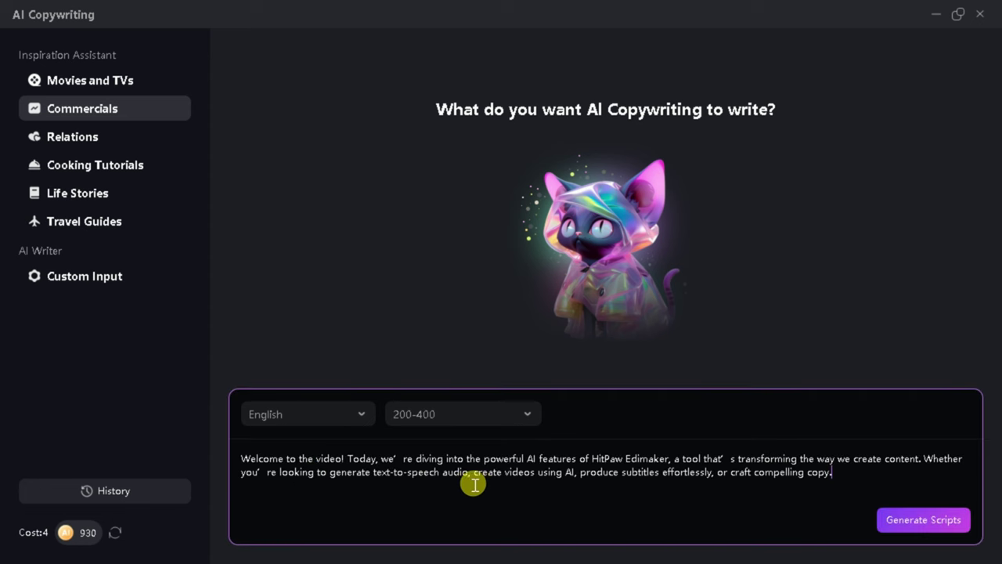
click(908, 520)
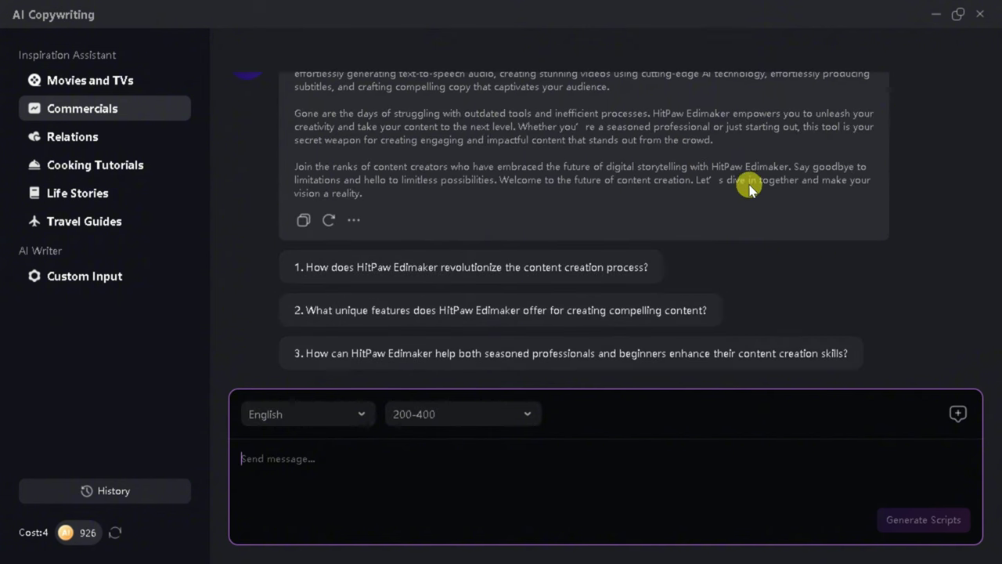
scroll(749, 188, up, 5)
scroll(734, 206, down, 3)
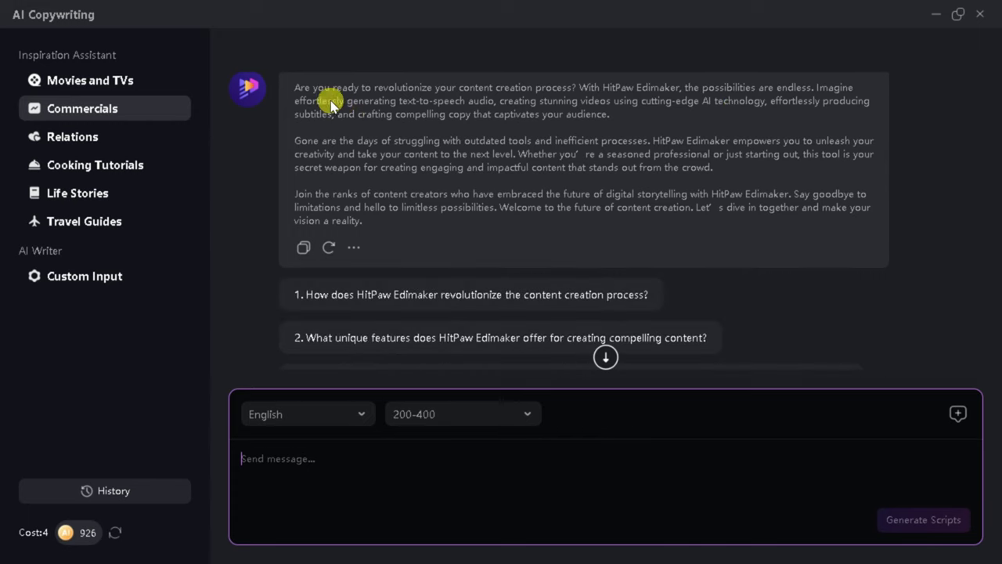